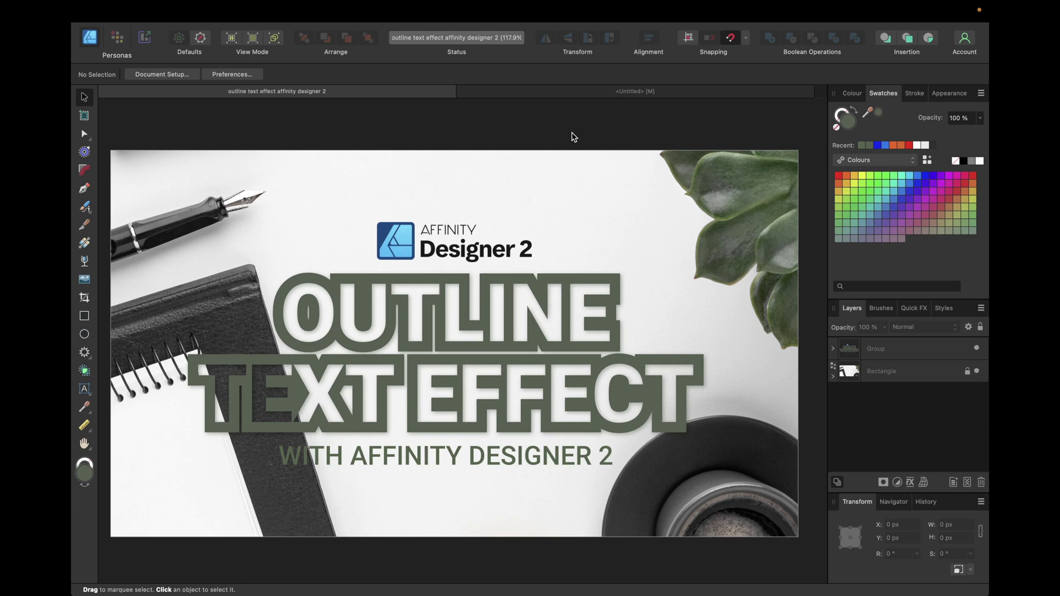
Bring the blank Untitled document with its empty white page to the front.
left_click(527, 92)
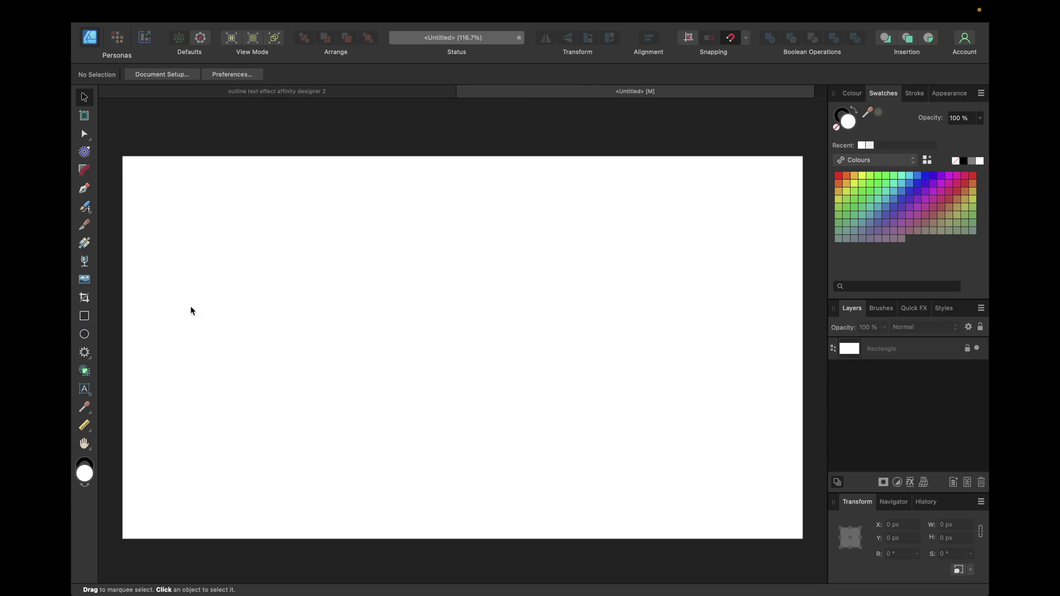
Add the artistic text AFFINITY to the page and enlarge it to 55.1 pt.
left_click(86, 389)
left_click(334, 334)
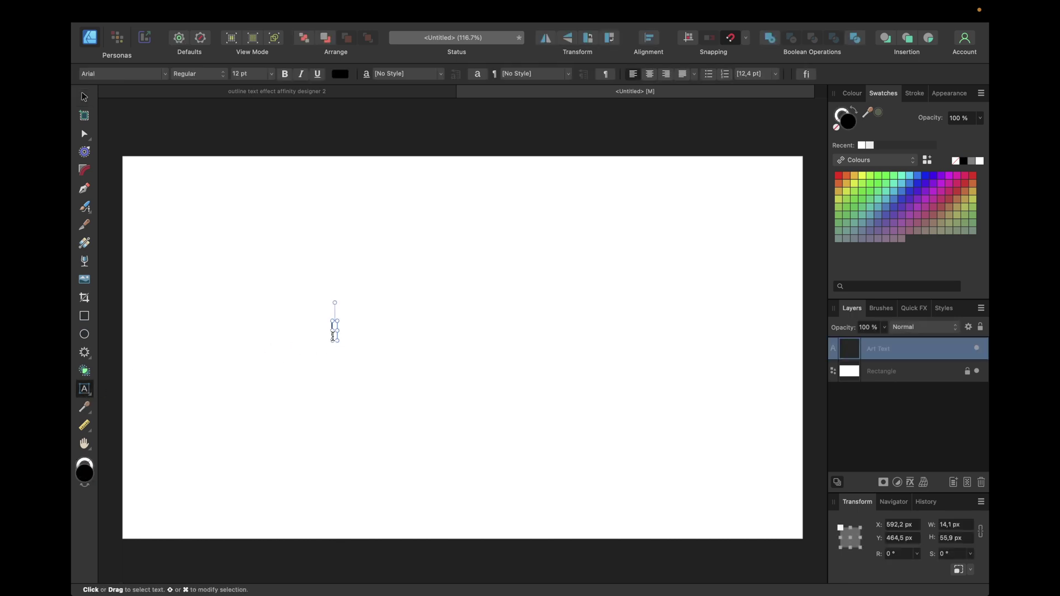
type("AFF")
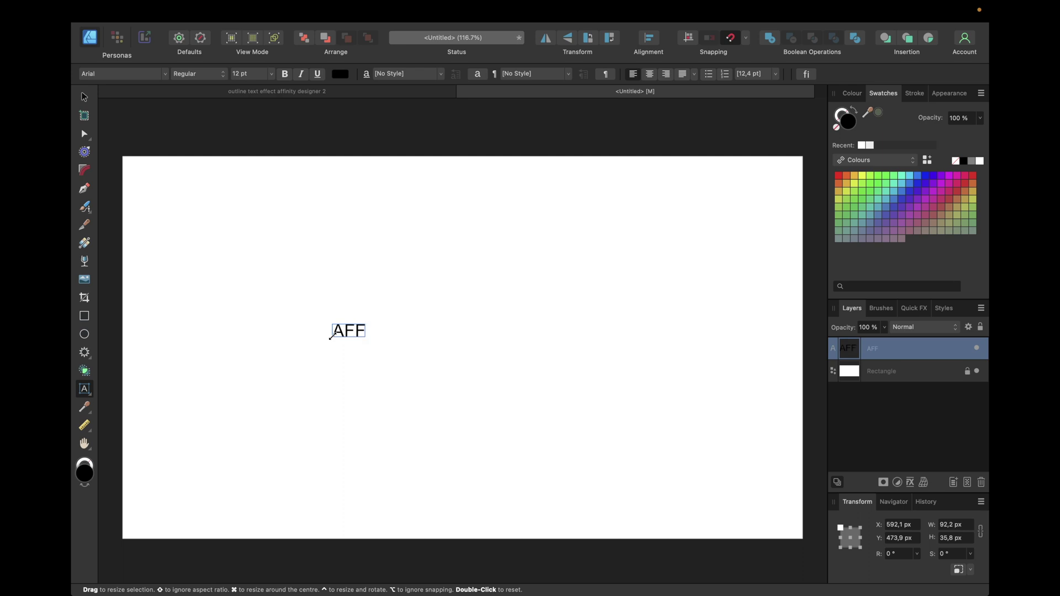
type("INITY")
key("Escape")
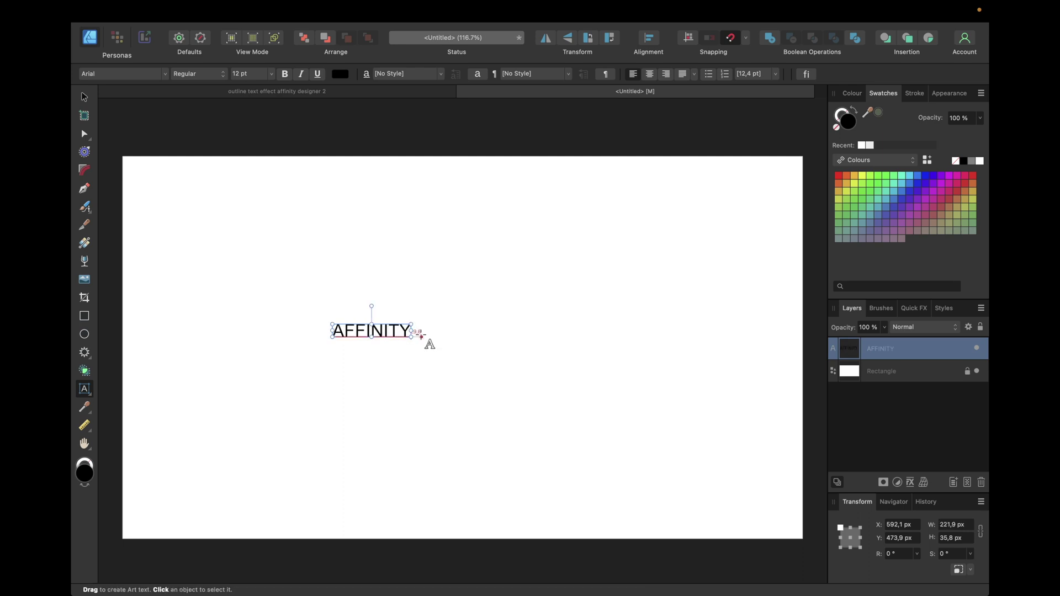
left_click_drag(411, 324, 693, 242)
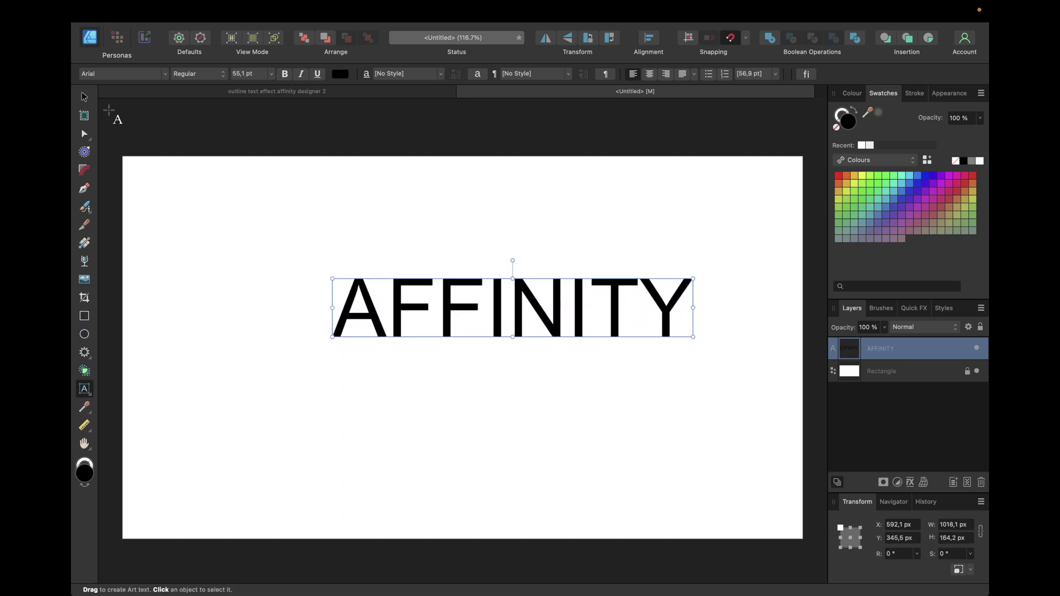
Set AFFINITY in Roboto Black and centre it on the page.
left_click(83, 99)
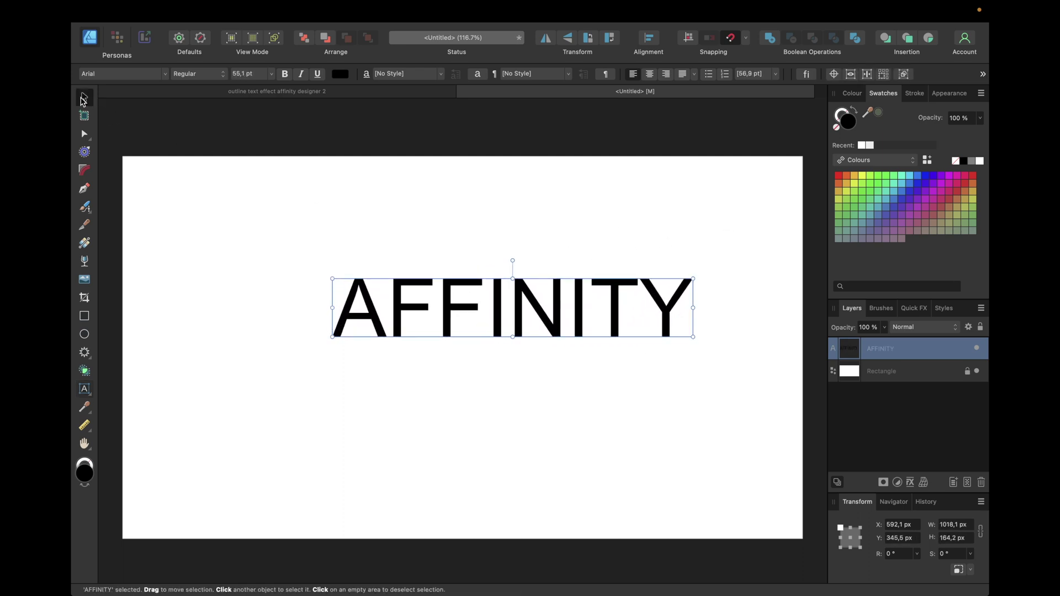
left_click(165, 74)
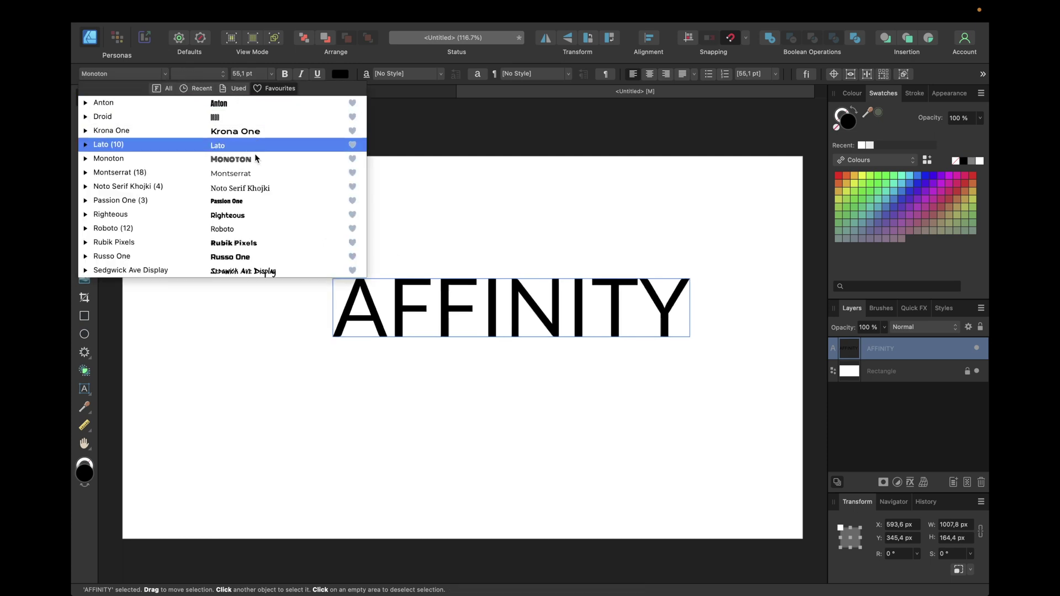
left_click(248, 229)
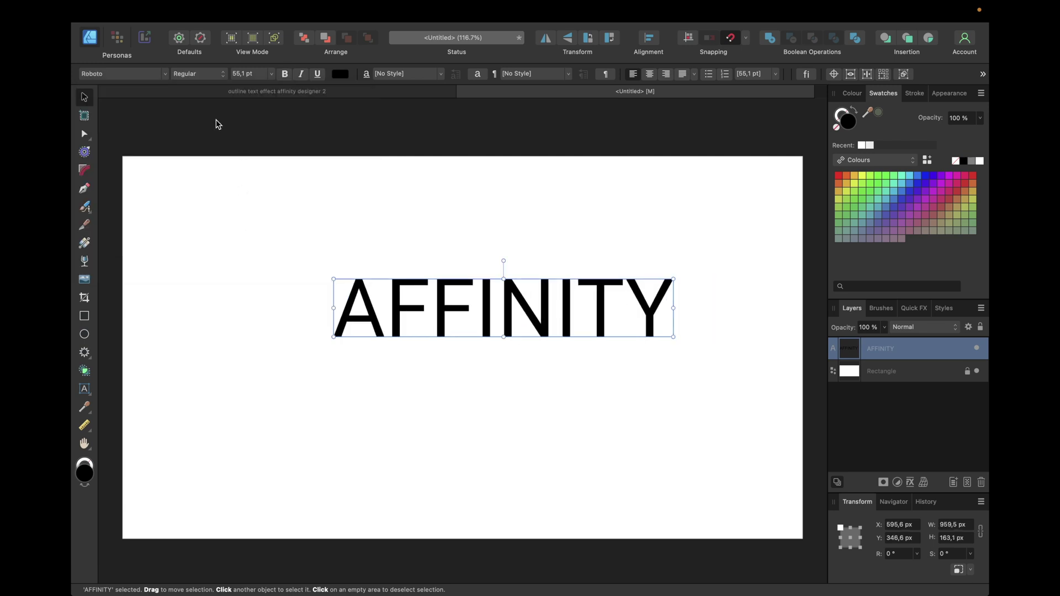
left_click(199, 74)
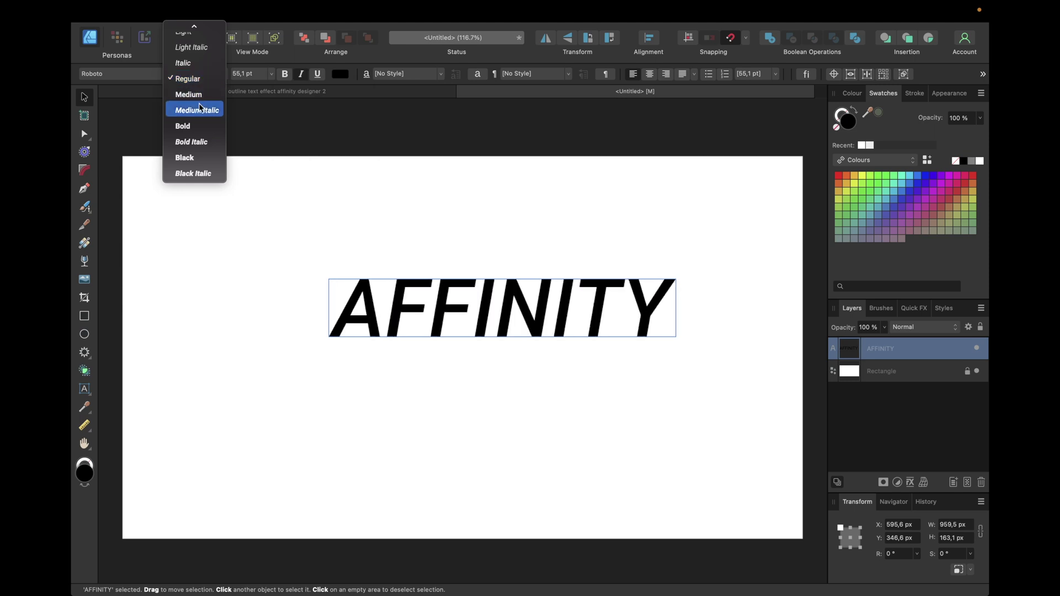
left_click(190, 157)
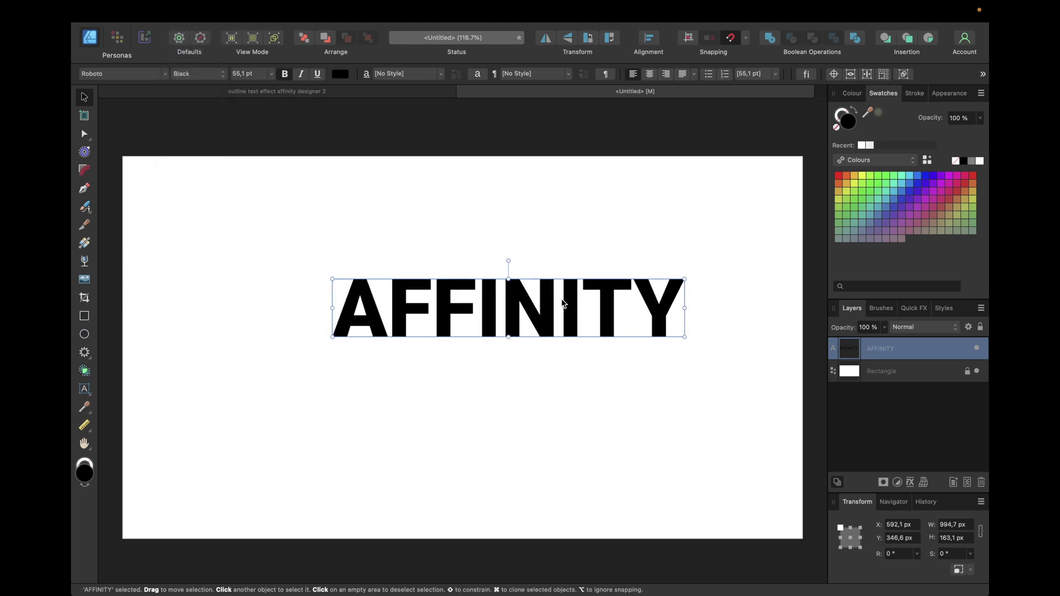
left_click_drag(563, 303, 518, 342)
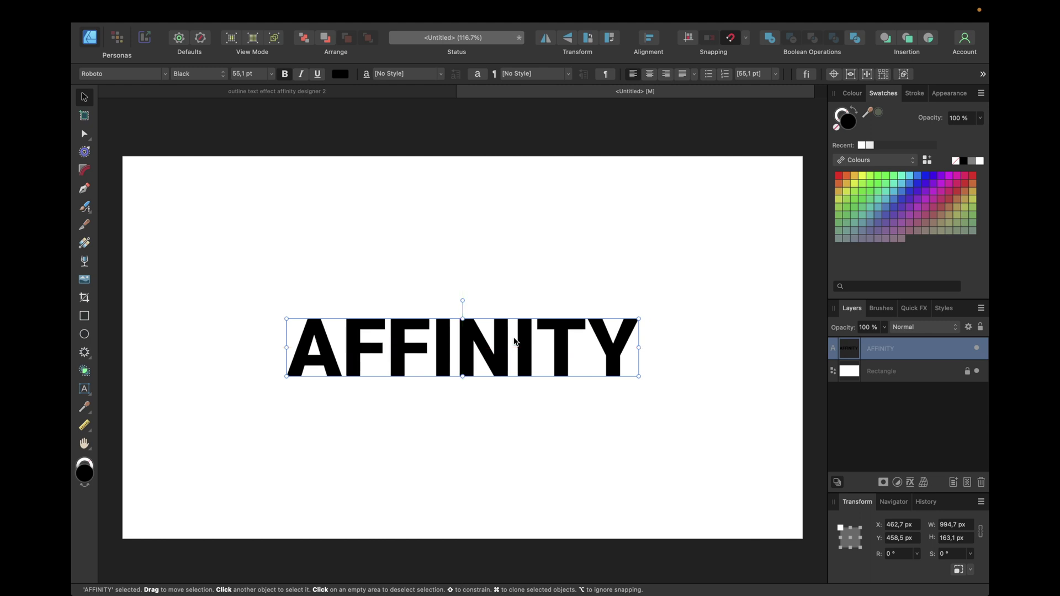
left_click(521, 295)
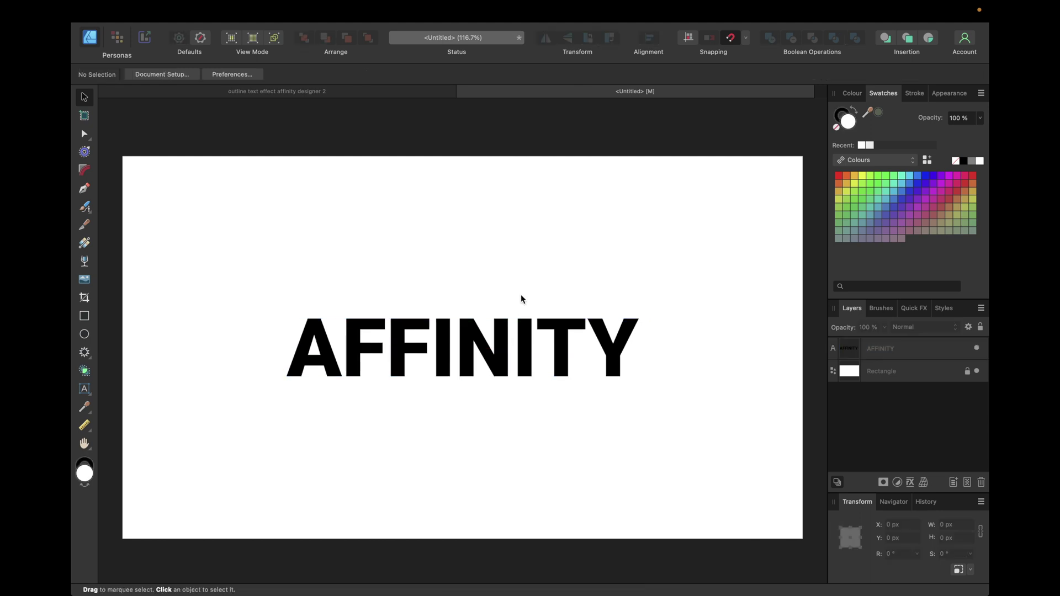
Convert the AFFINITY text to curves.
left_click(508, 335)
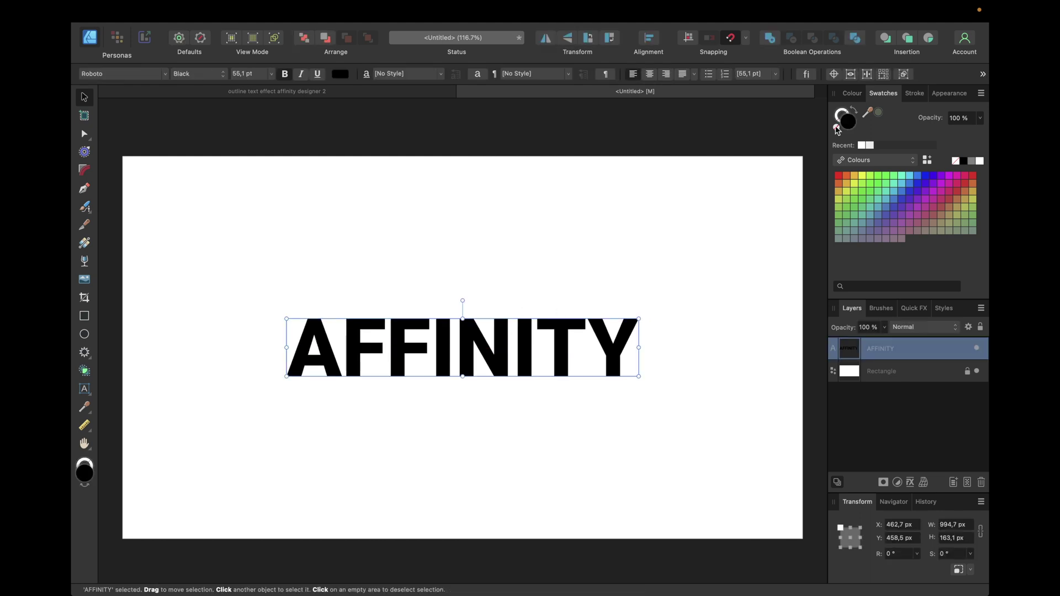
left_click(982, 74)
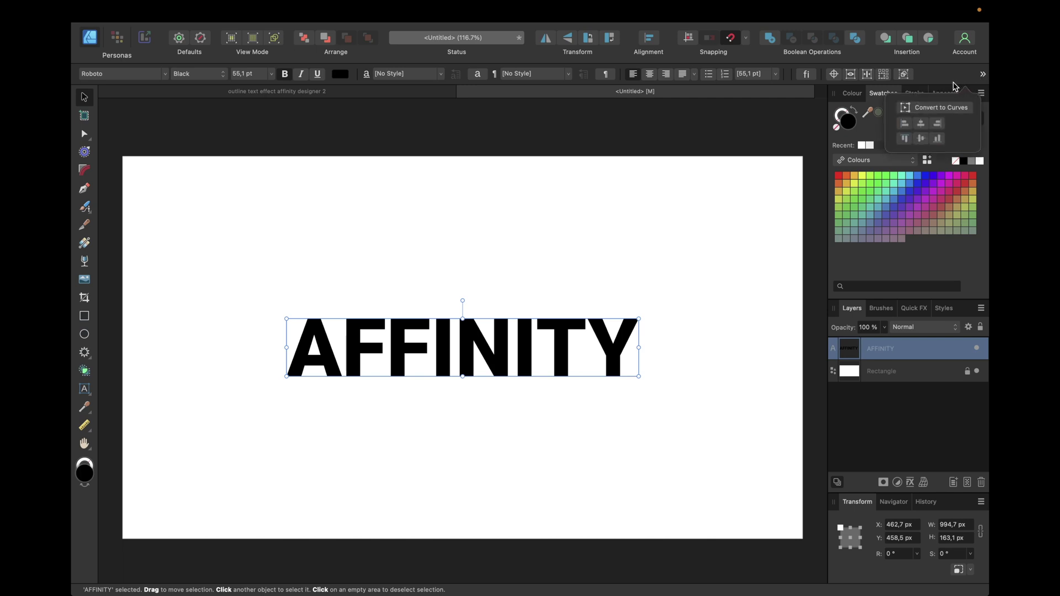
left_click(946, 109)
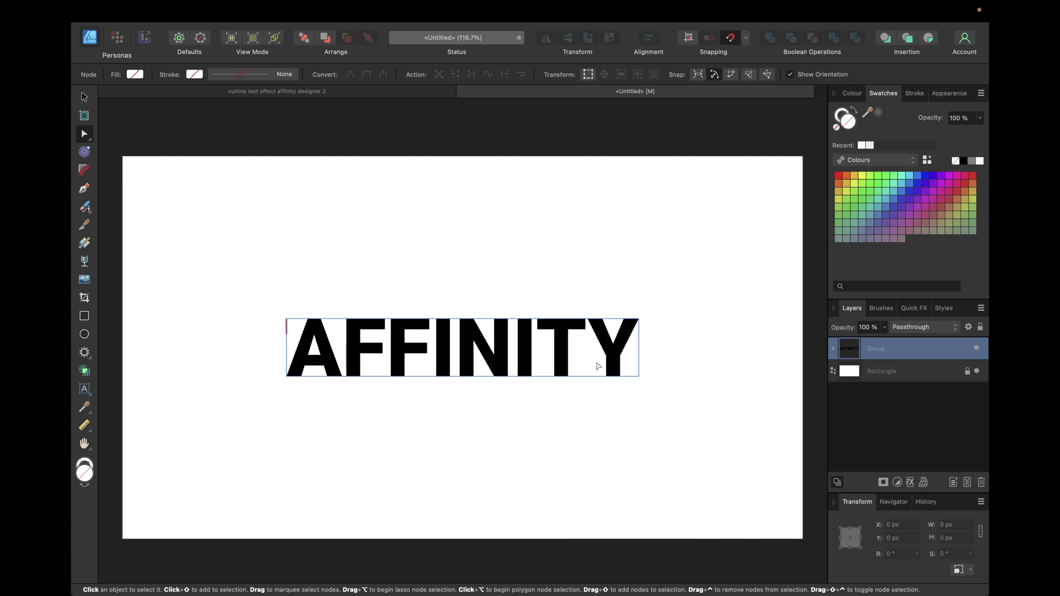
Ungroup all the letters and merge them into one Curves shape with Add.
right_click(553, 338)
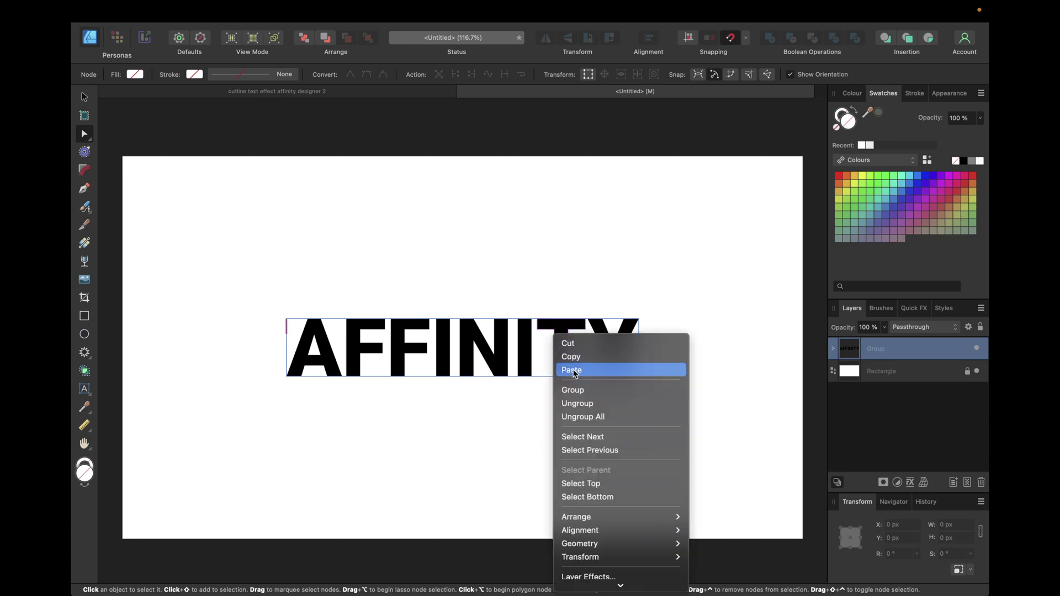
left_click(580, 417)
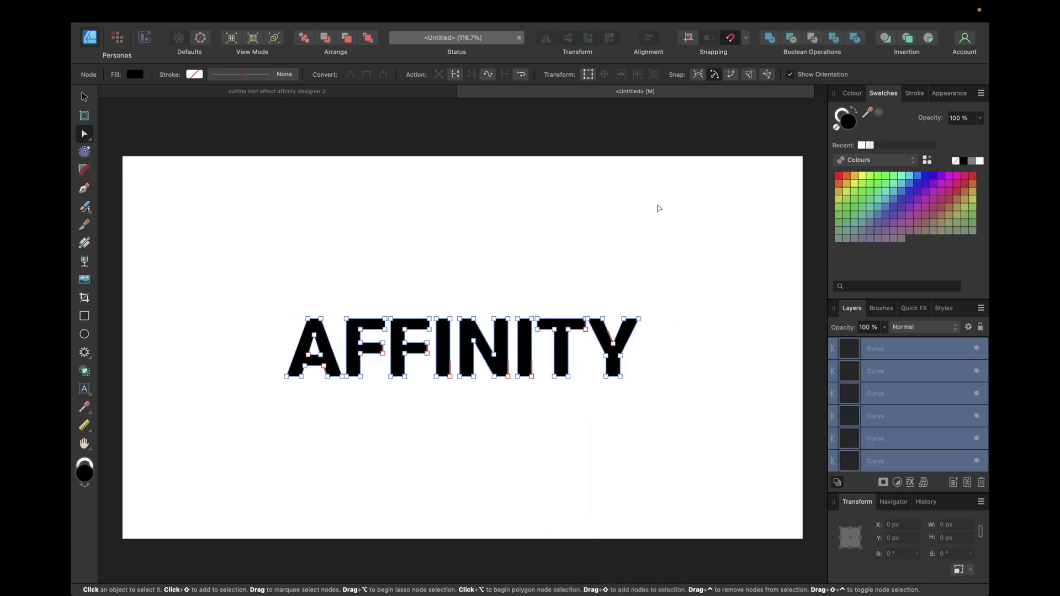
left_click(769, 39)
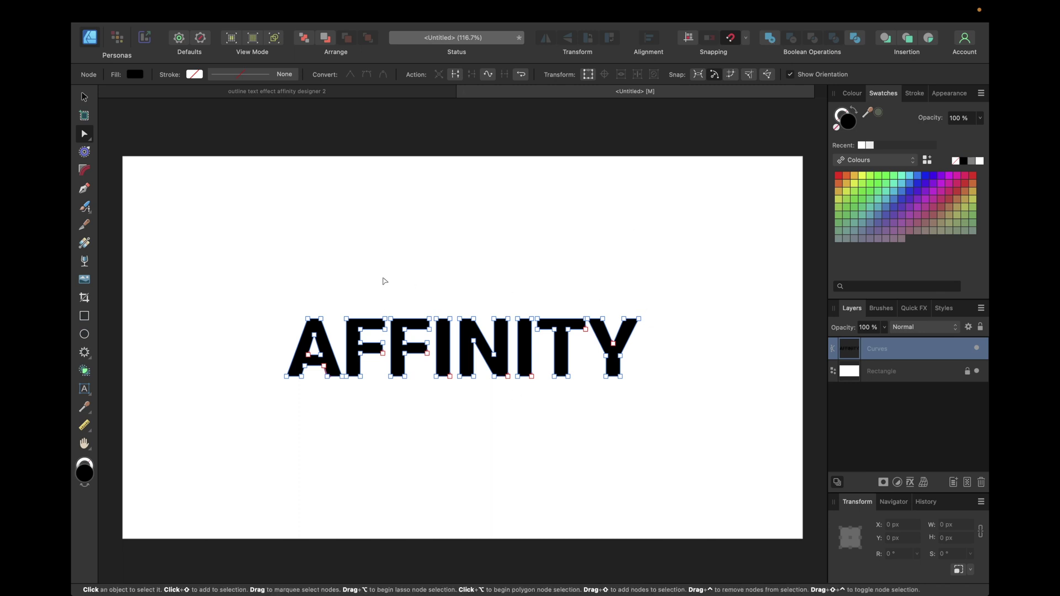
left_click(85, 97)
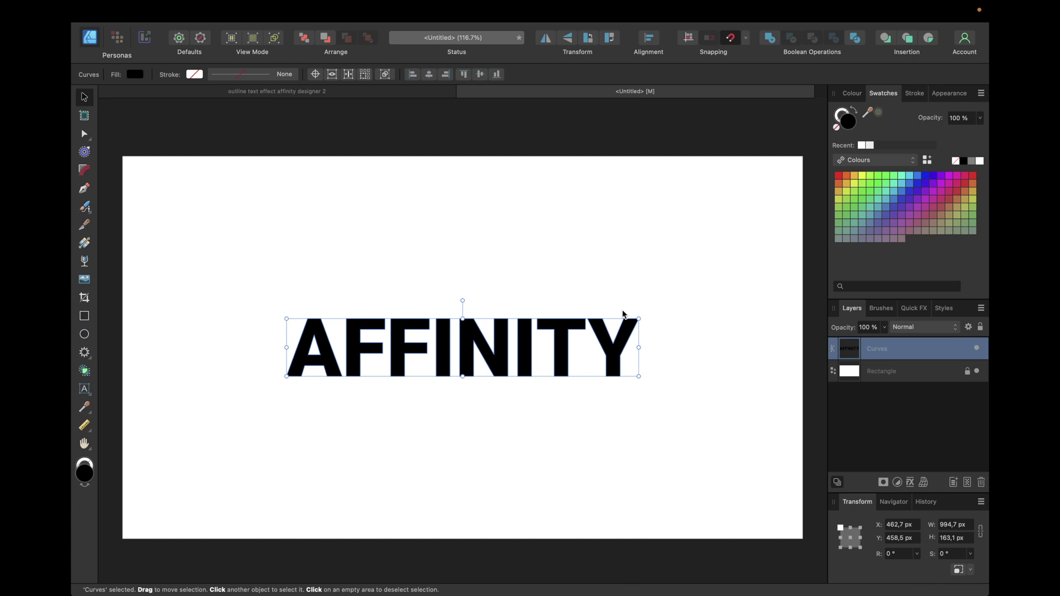
Duplicate the AFFINITY Curves layer with Cmd+J.
key("super+j")
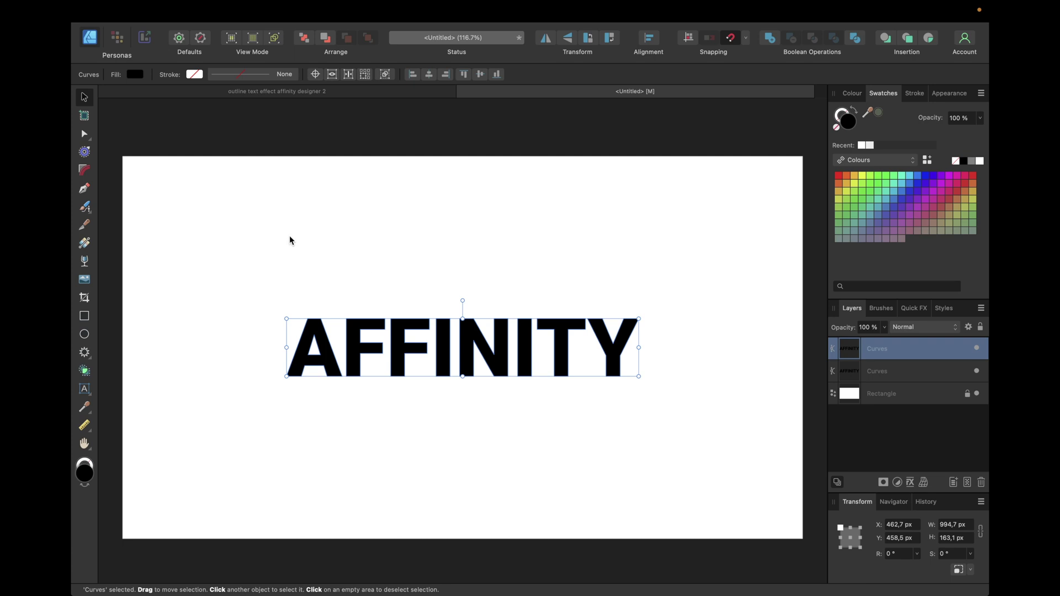
Contour the copy with Mitre corners, lower the mitre limit to about 2.4, and bake it.
left_click(85, 153)
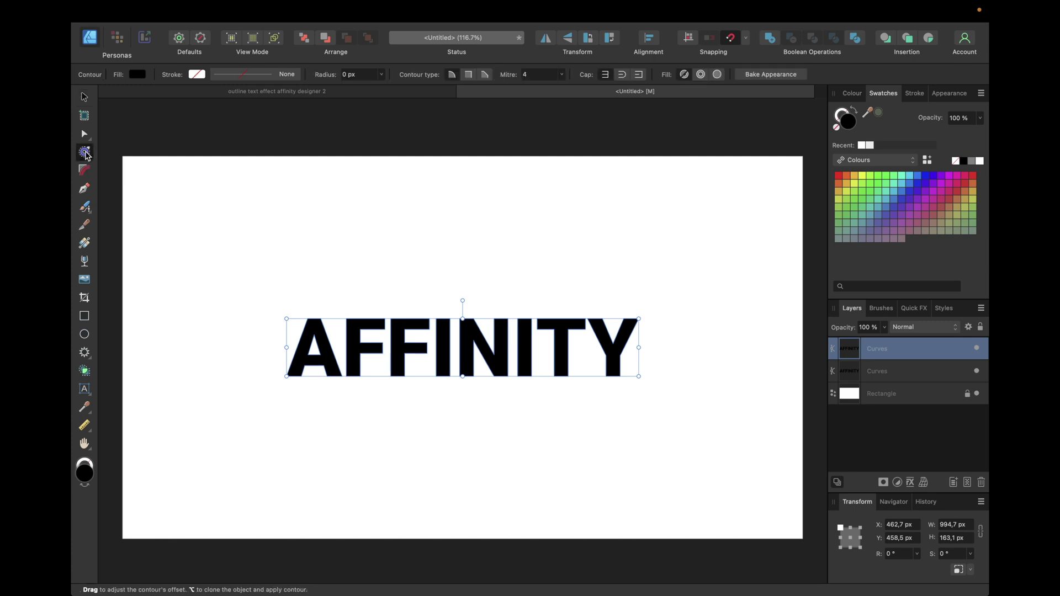
left_click_drag(444, 364, 452, 346)
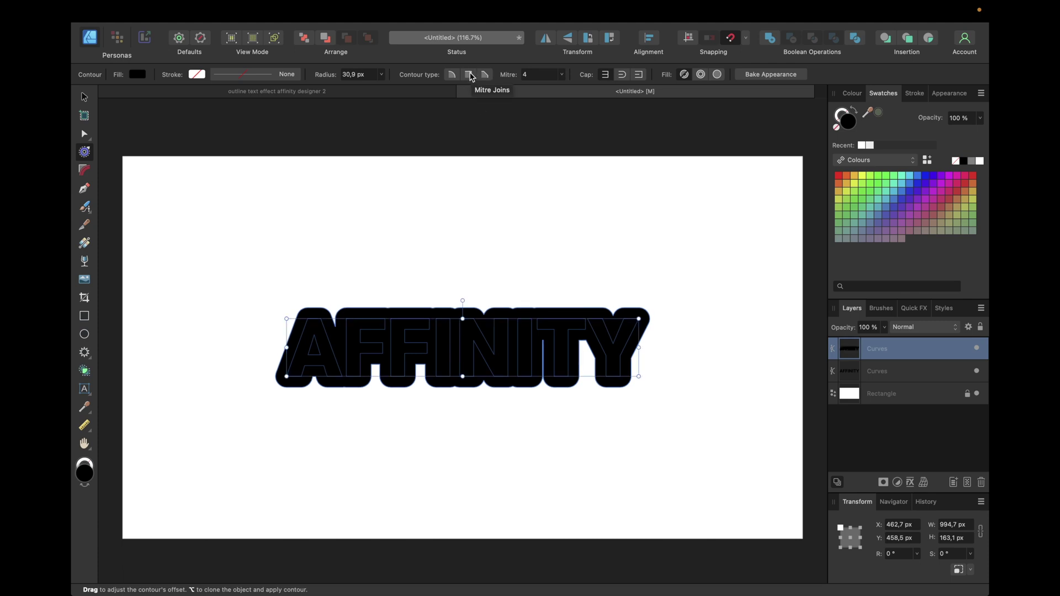
left_click(470, 75)
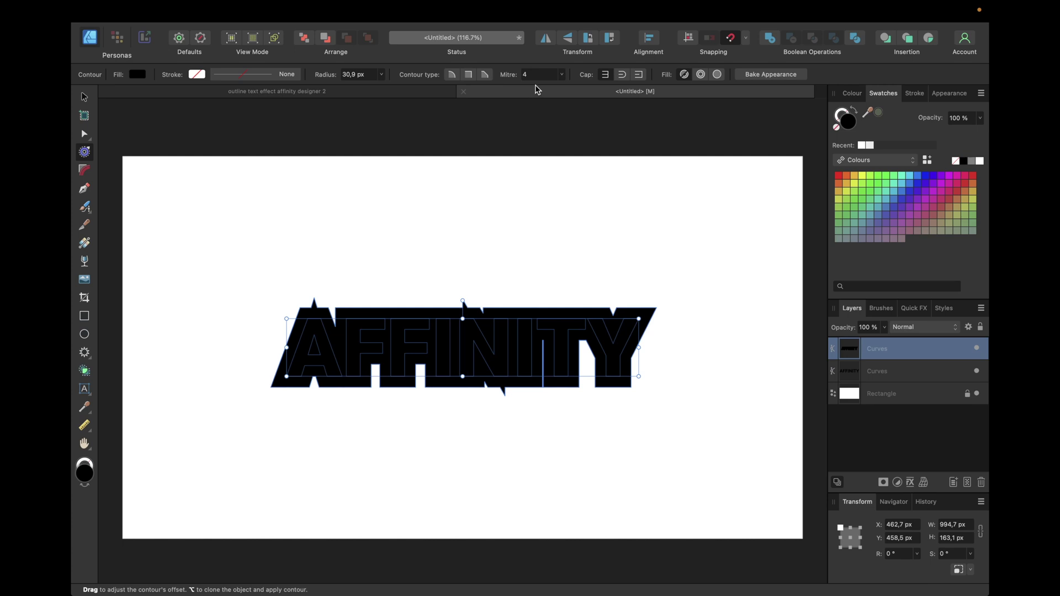
left_click(560, 76)
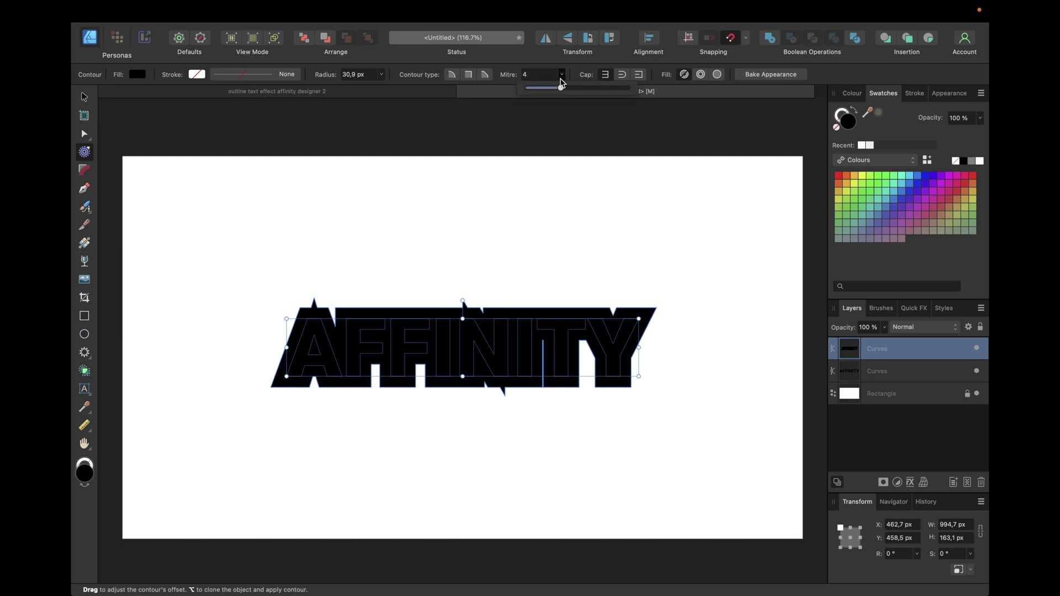
mouse_move(560, 88)
left_mouse_down()
mouse_move(534, 87)
mouse_move(556, 89)
left_mouse_up()
left_click(759, 74)
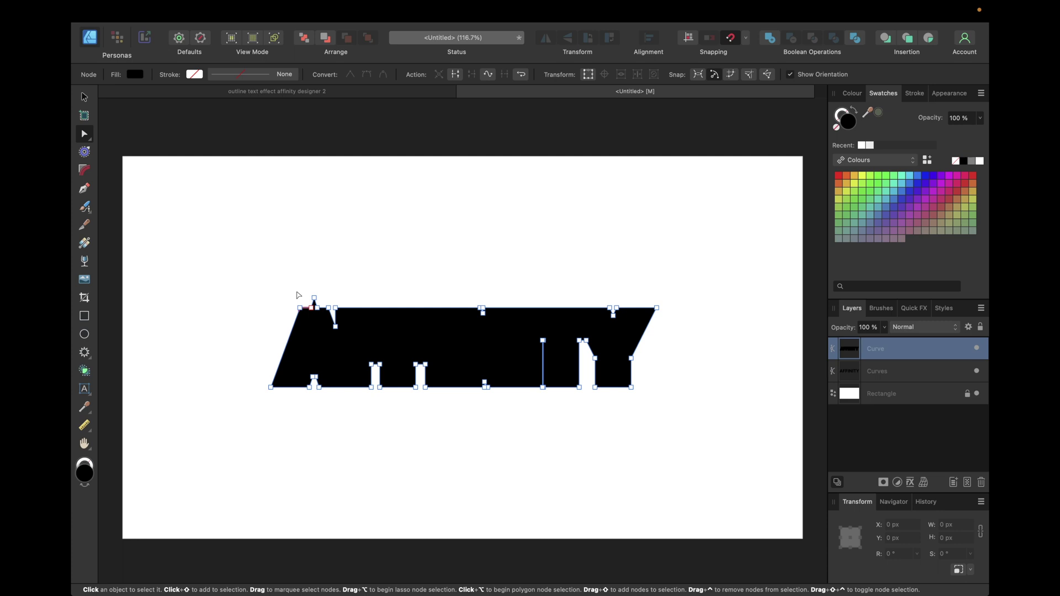
scroll(298, 294, "up", 6)
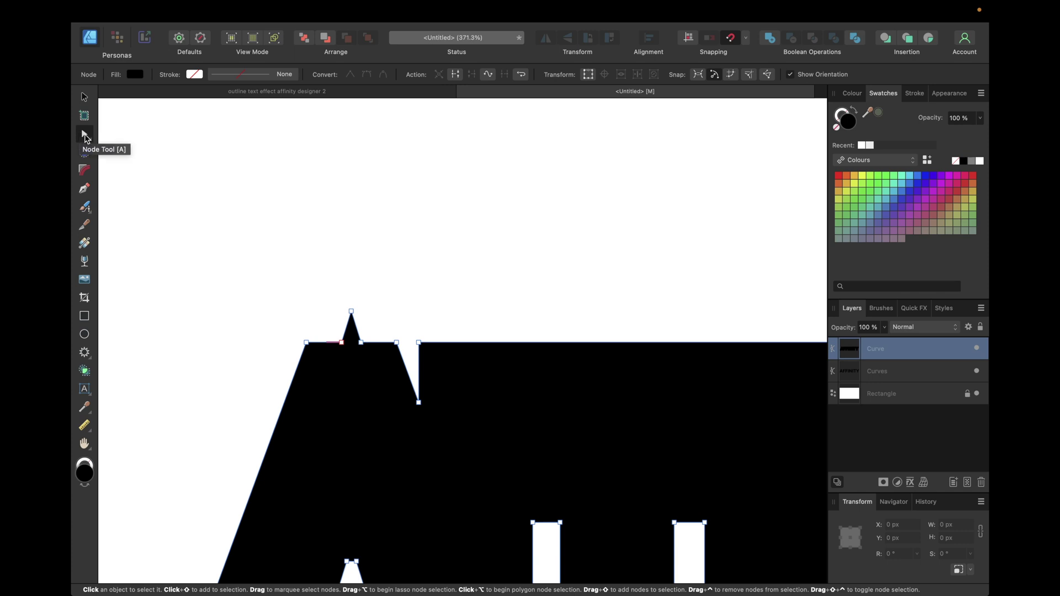
left_click(351, 311)
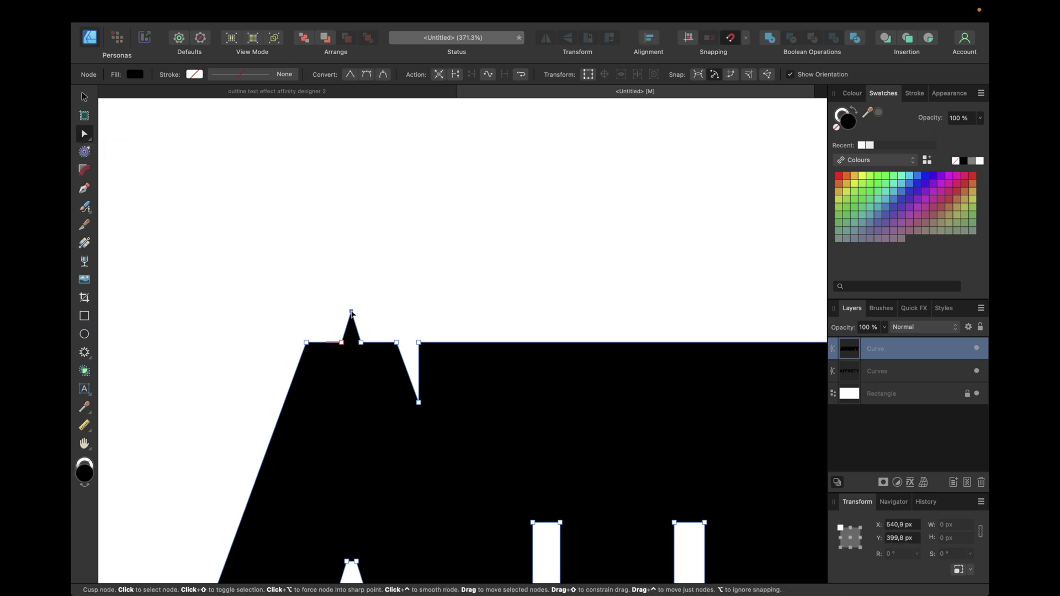
scroll(351, 313, "down", 5)
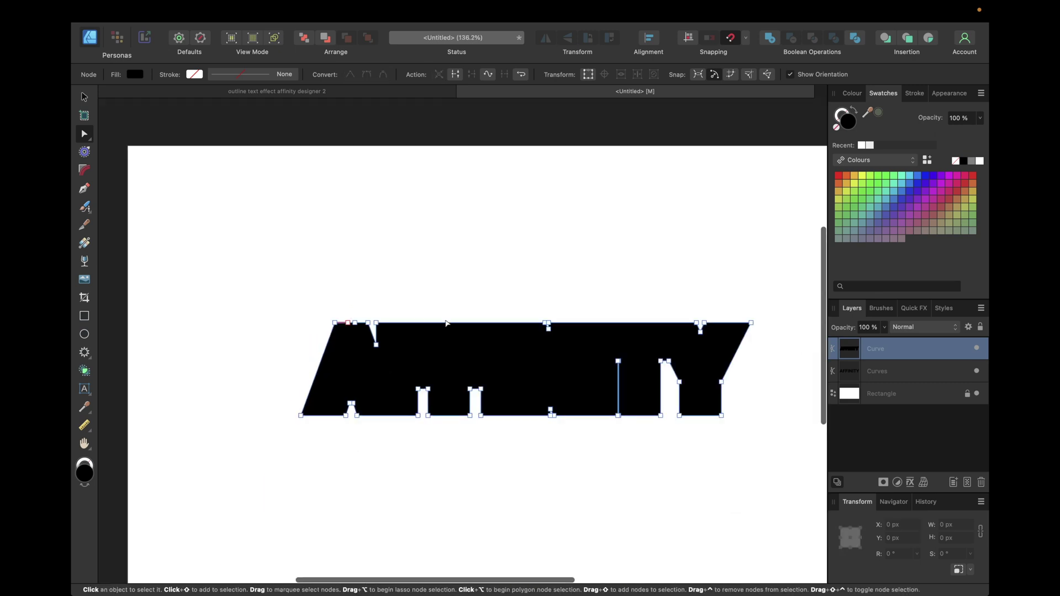
scroll(475, 335, "up", 2)
scroll(567, 387, "down", 2)
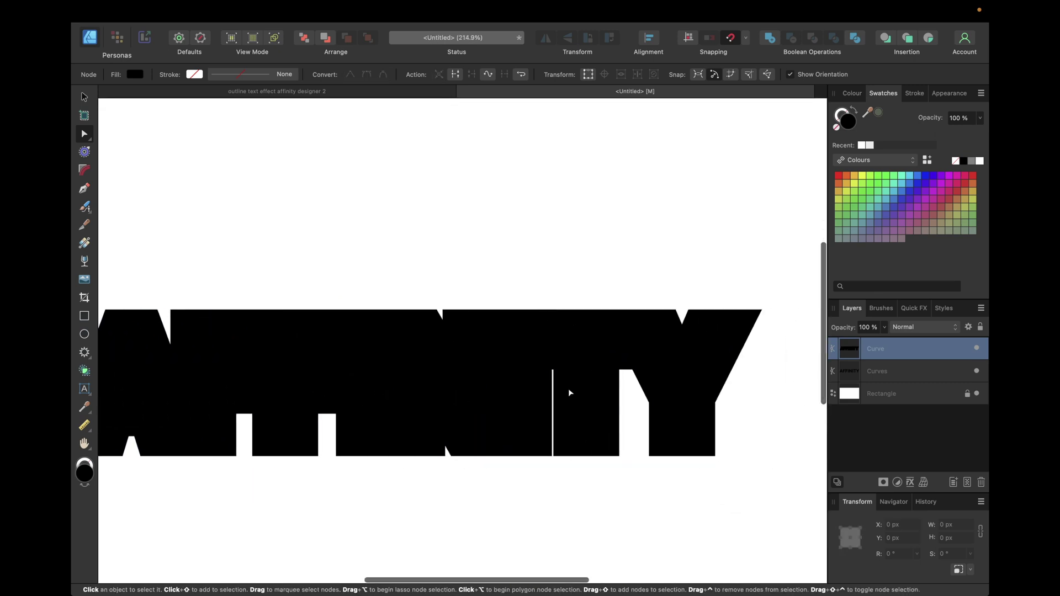
scroll(567, 387, "up", 2)
scroll(567, 388, "down", 2)
scroll(568, 387, "down", 2)
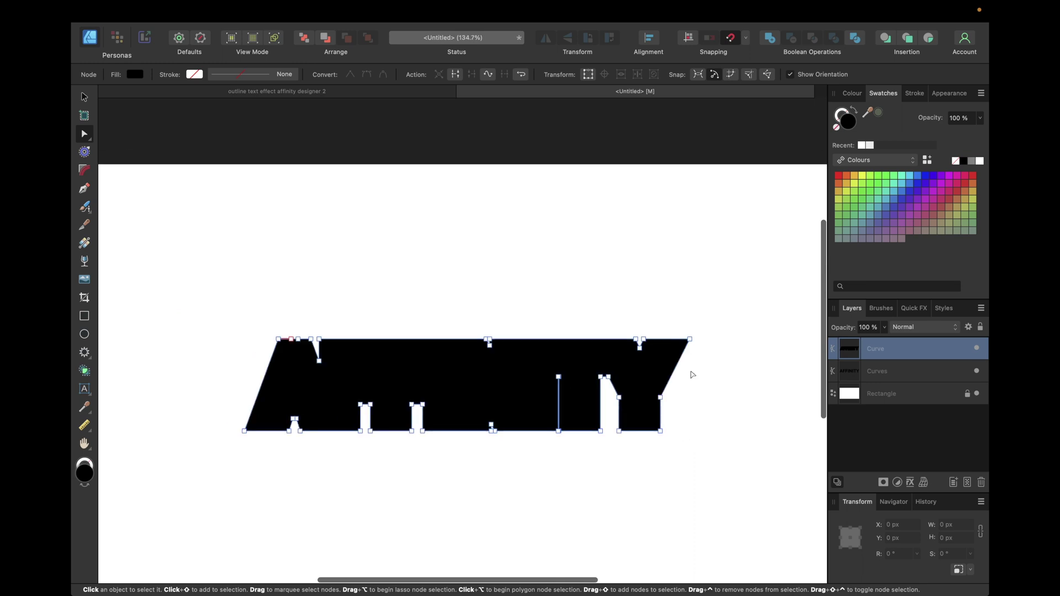
Stack the letter curves above the baked contour and subtract them to leave a hollow outline.
left_click(870, 375)
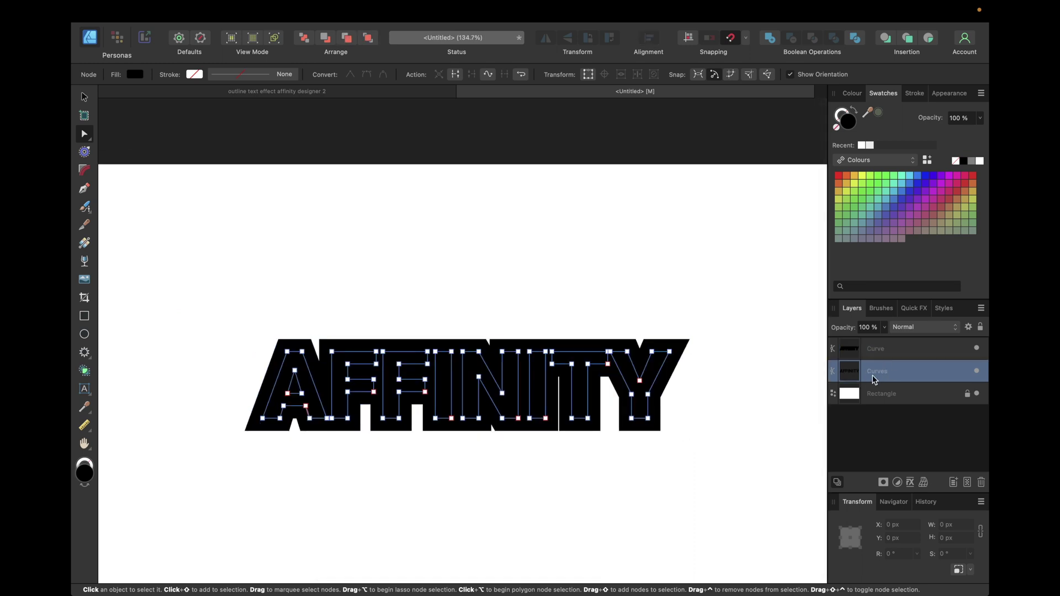
left_click(870, 355, "shift")
left_click_drag(869, 353, 868, 343)
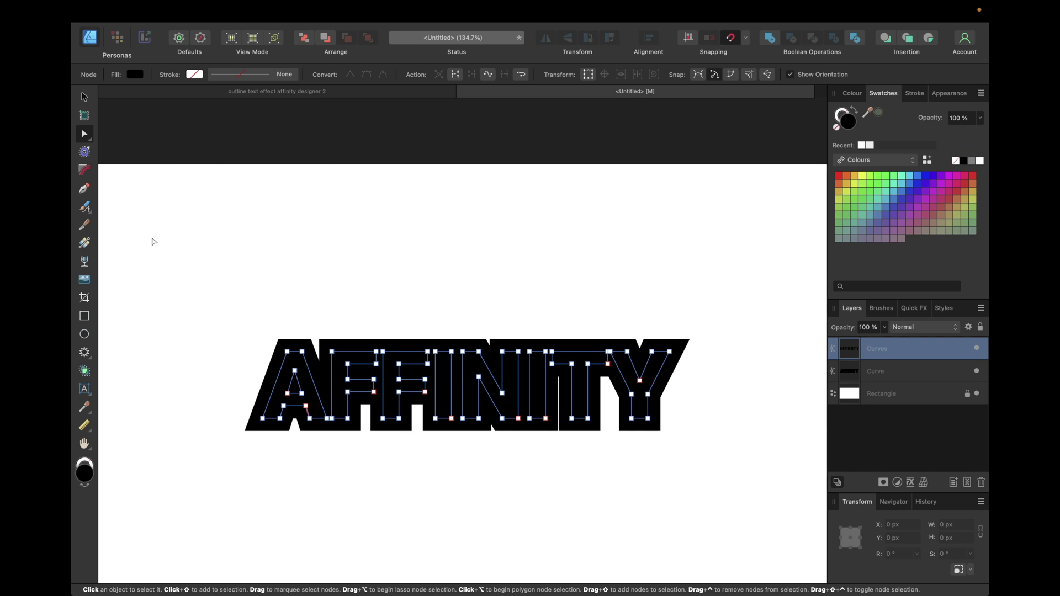
left_click(84, 98)
left_click_drag(181, 265, 793, 505)
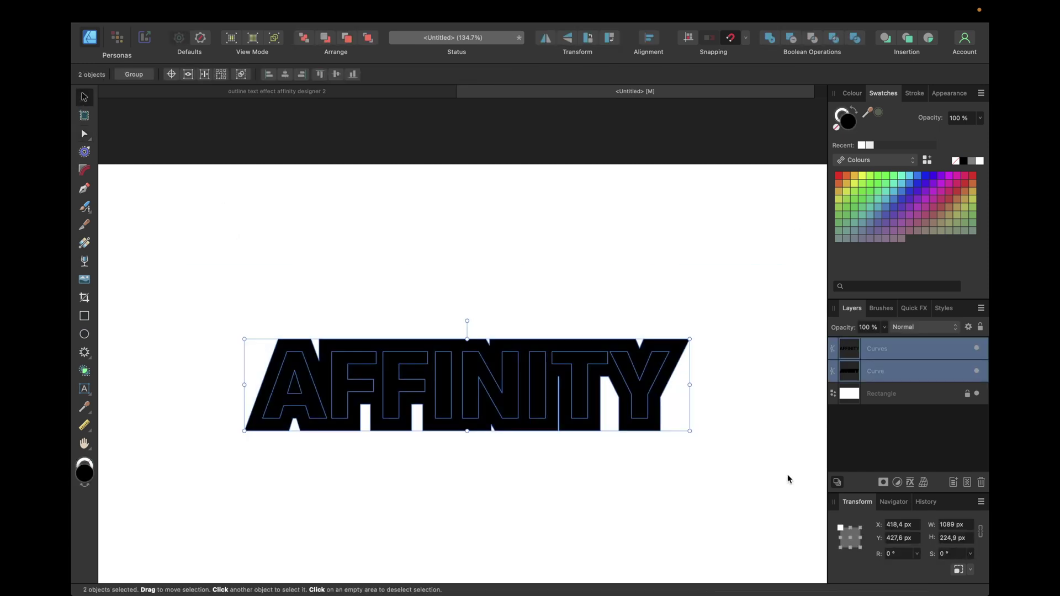
left_click(792, 40)
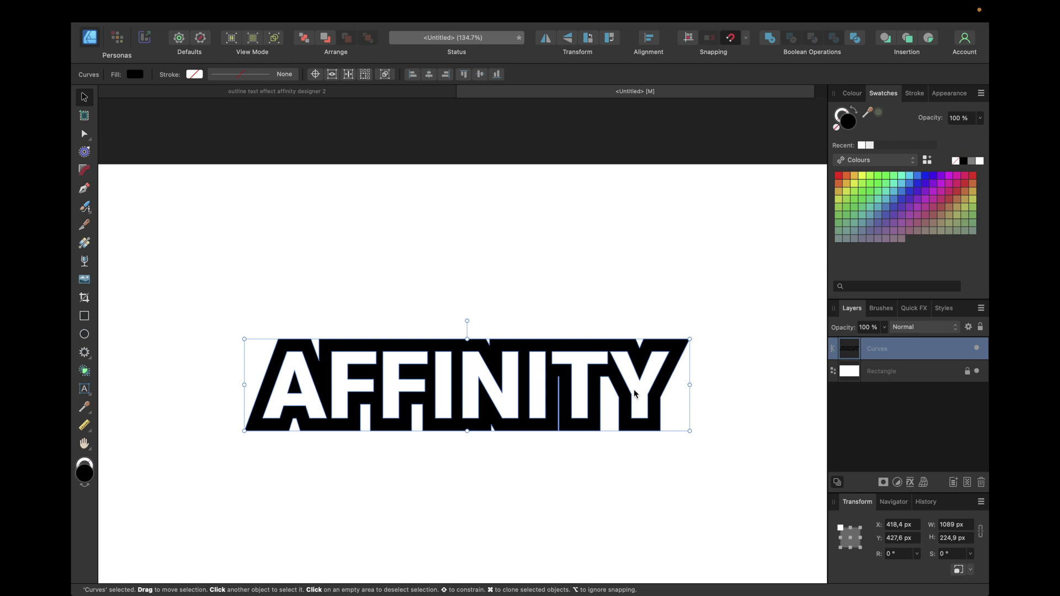
Fill the background rectangle red, then turn it back to white.
mouse_move(635, 394)
left_mouse_down()
mouse_move(560, 383)
mouse_move(650, 387)
left_mouse_up()
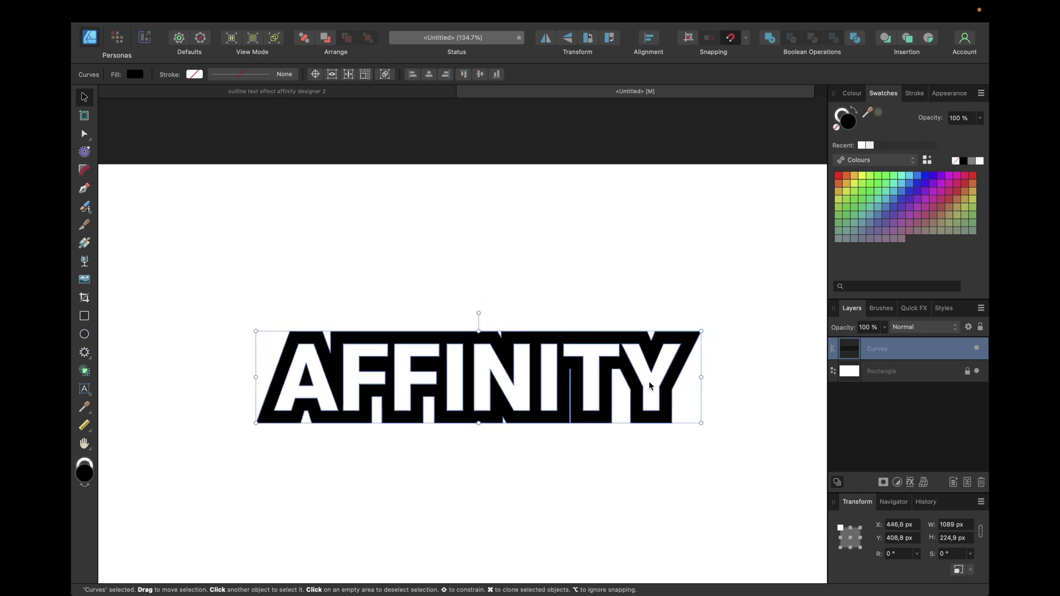
left_click(882, 375)
left_click(839, 176)
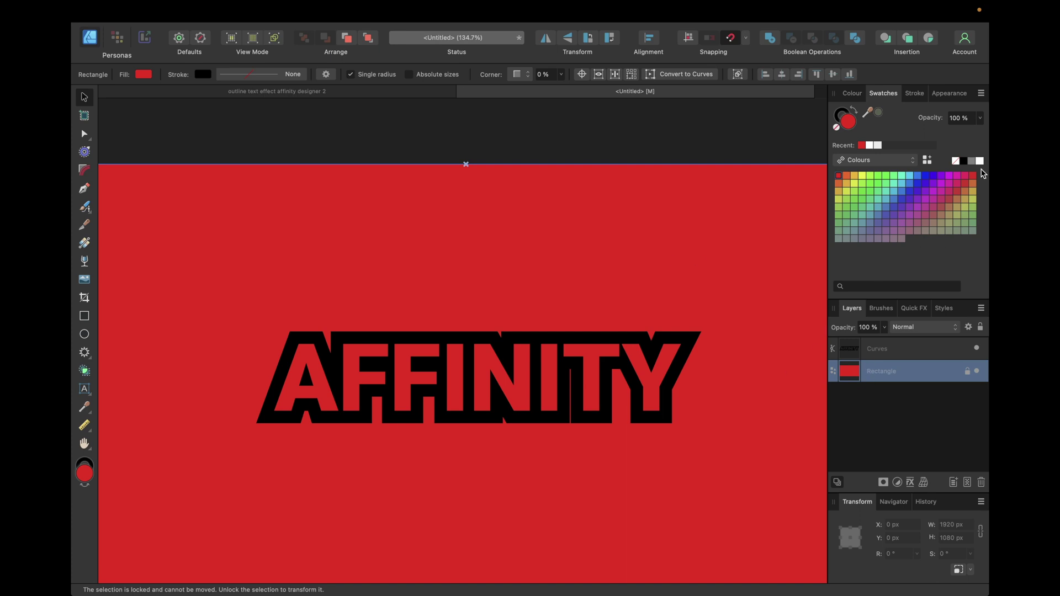
left_click(979, 160)
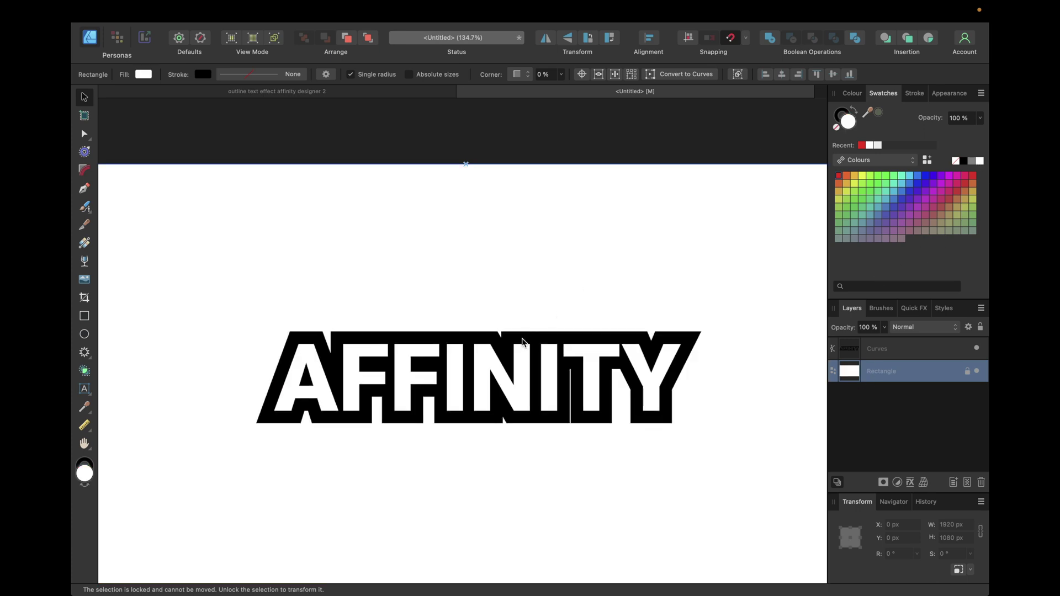
Scale the AFFINITY outline to 1178.7 × 243.4 px, fill it red and centre it.
left_click(523, 342)
left_click_drag(699, 331, 722, 323)
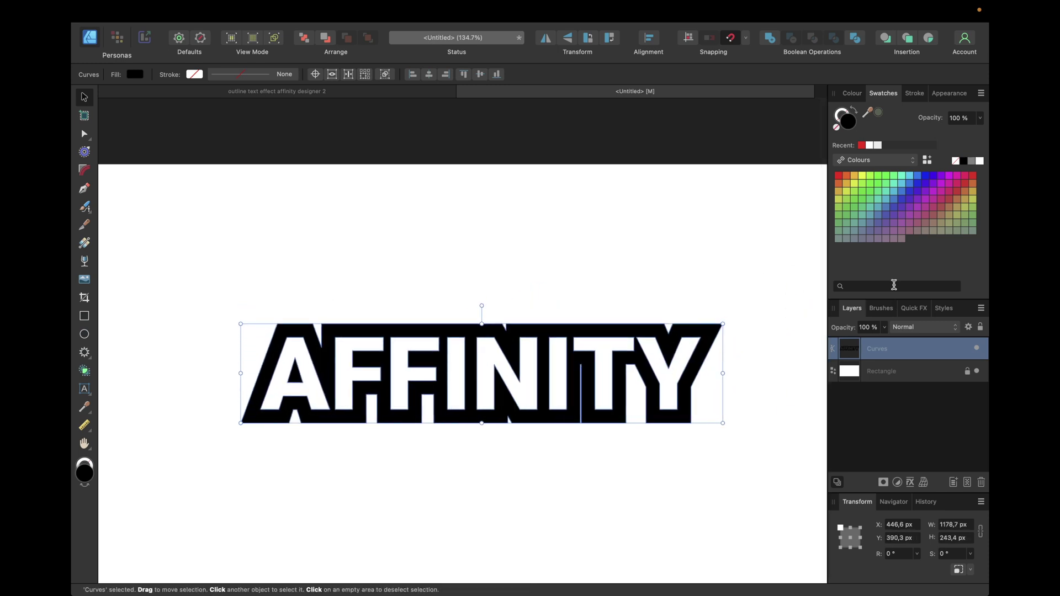
left_click(838, 176)
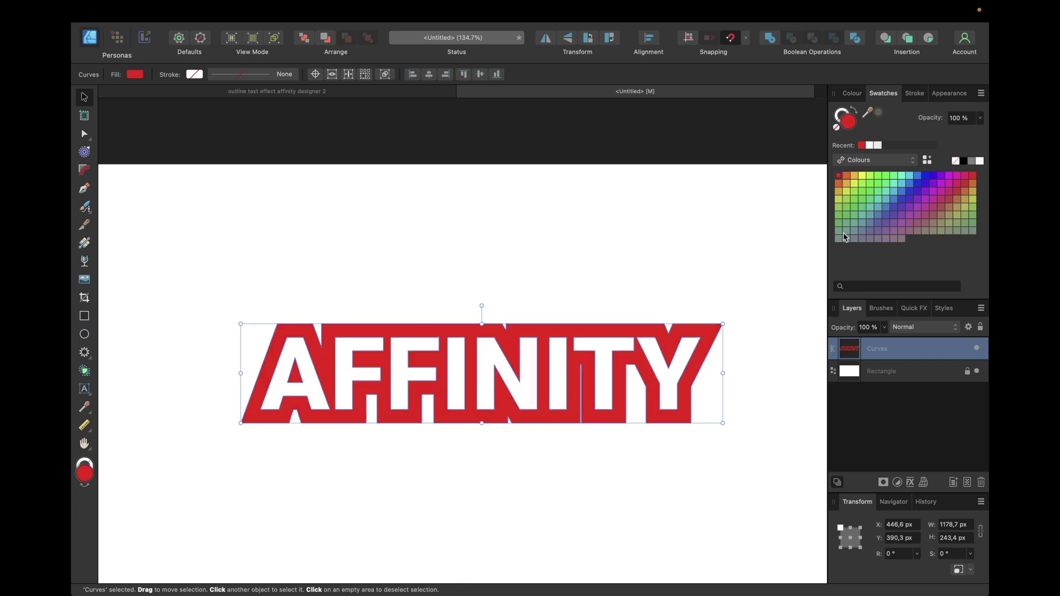
left_click_drag(618, 330, 564, 356)
scroll(523, 358, "down", 3)
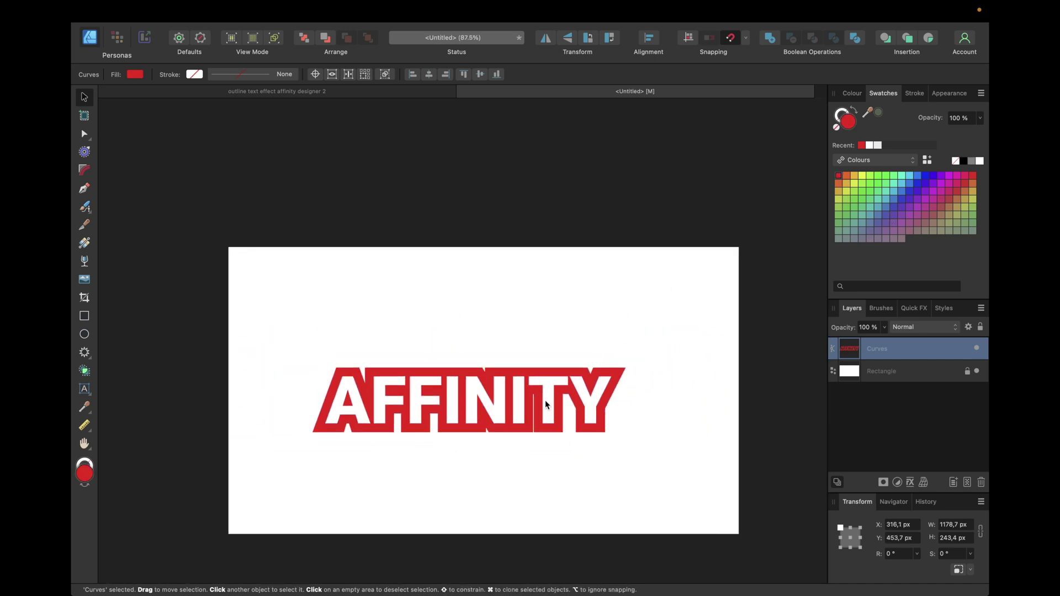
left_click_drag(510, 388, 525, 378)
Add a Quick FX Outer Shadow with 10 px radius and 3 px offset.
left_click(913, 307)
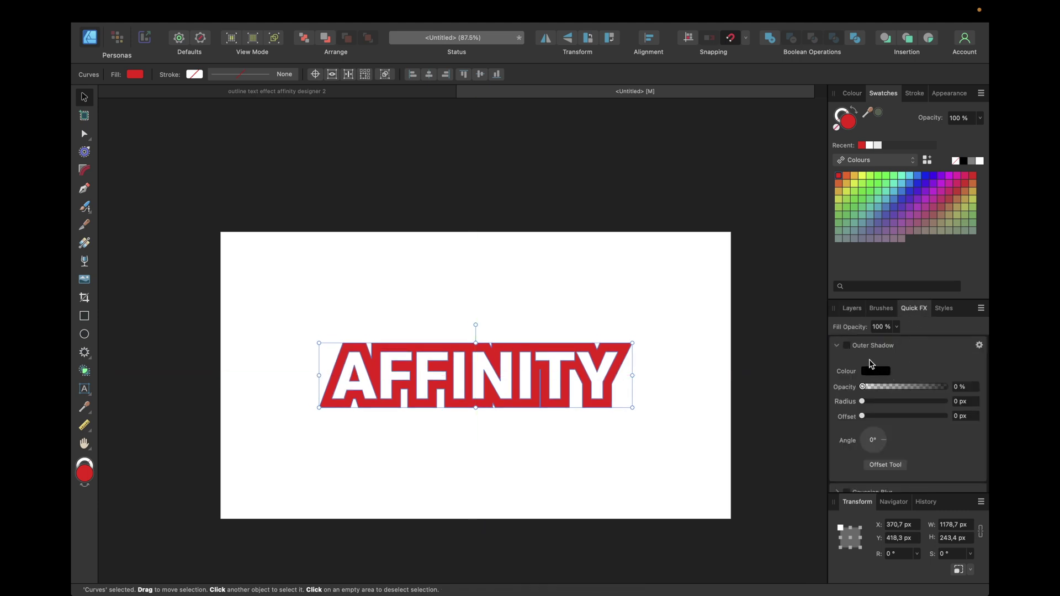
left_click(848, 346)
type("10")
key("Return")
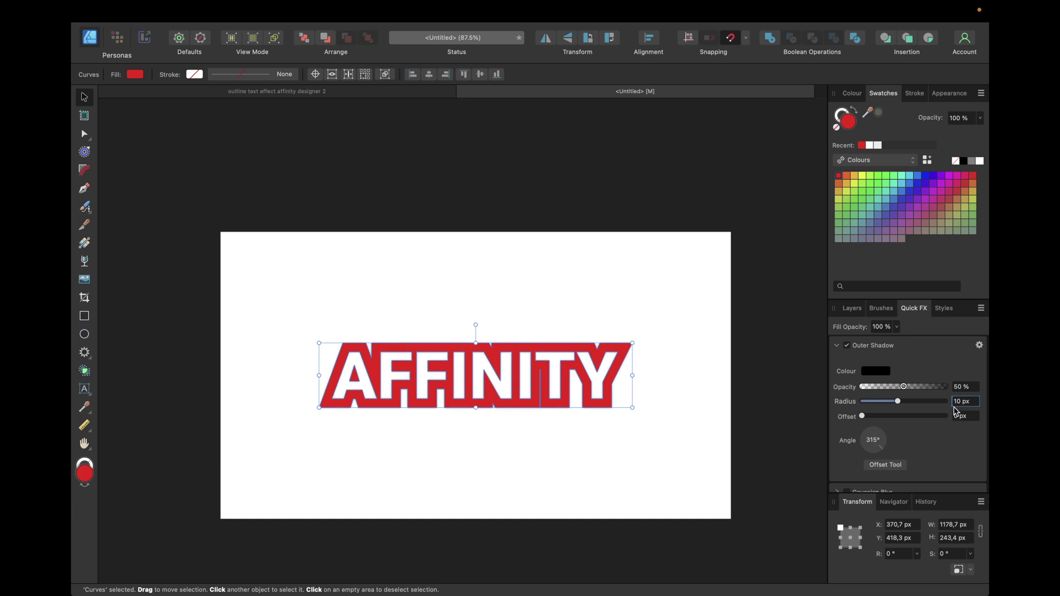
left_click(954, 418)
type("3")
key("Return")
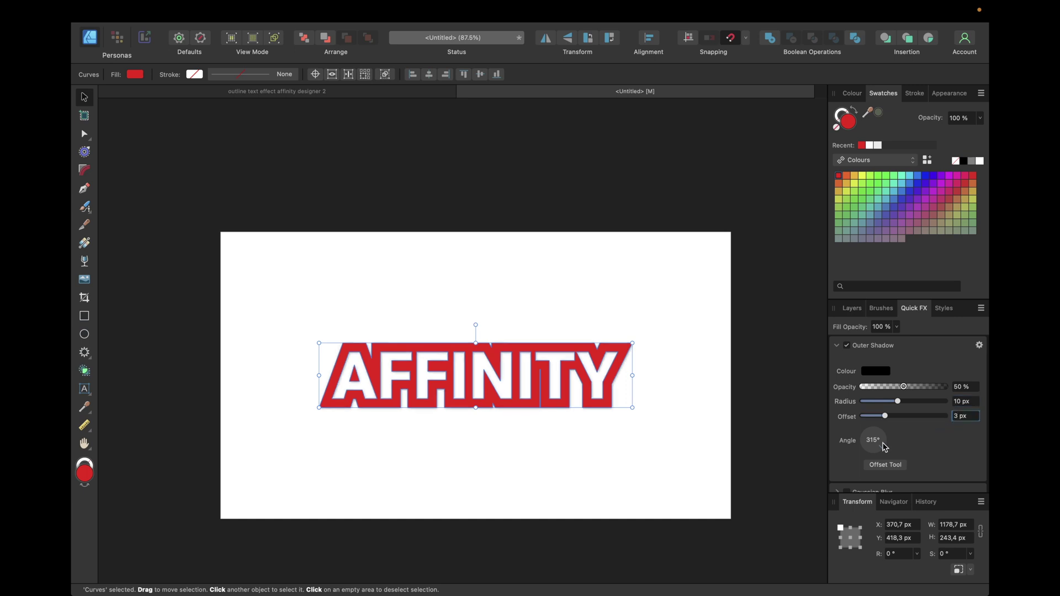
left_click(757, 367)
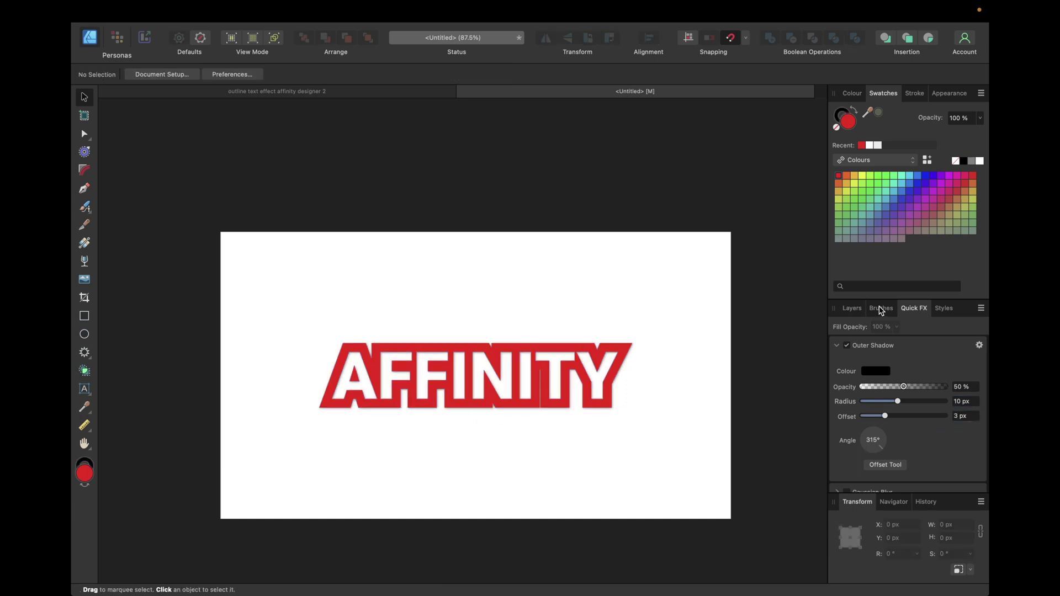
left_click(852, 308)
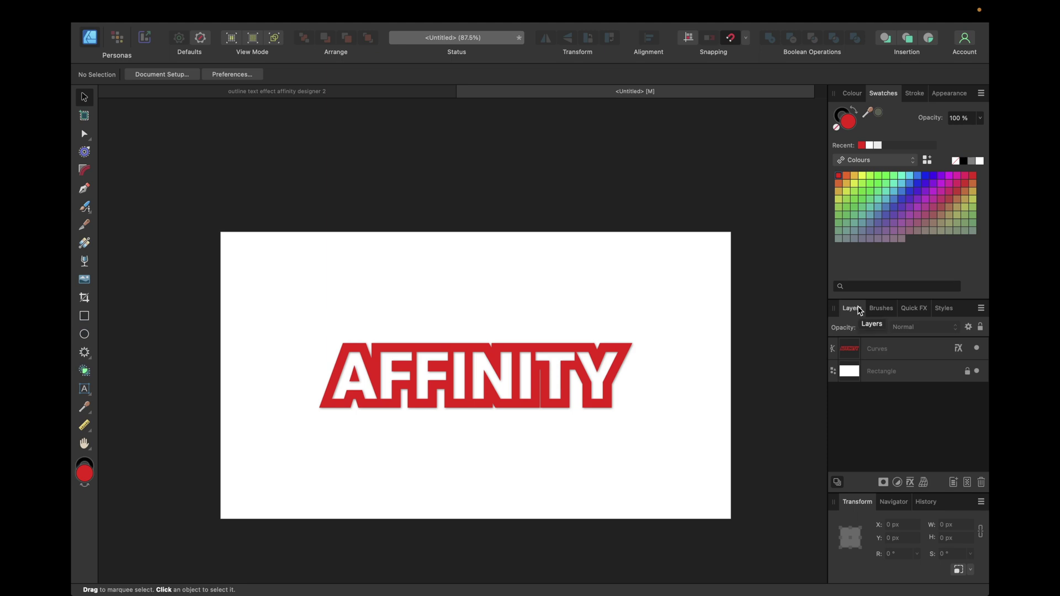